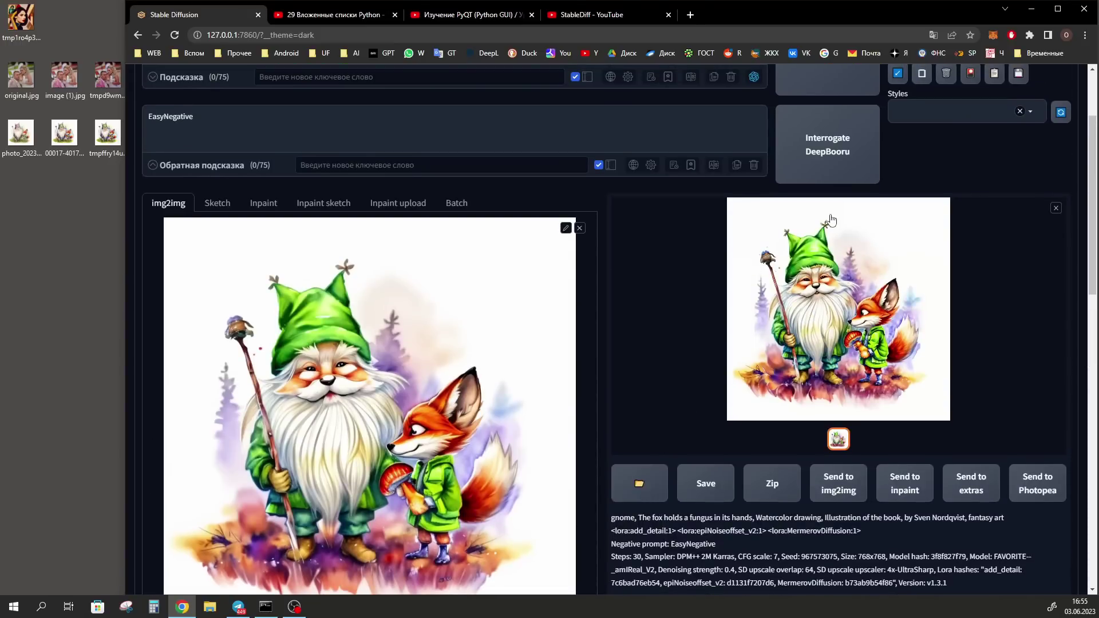
# - Generate another img2img variation of the gnome and fox picture and view the enlarged result
pyautogui.scroll(2, 985, 186)
pyautogui.click(994, 161)
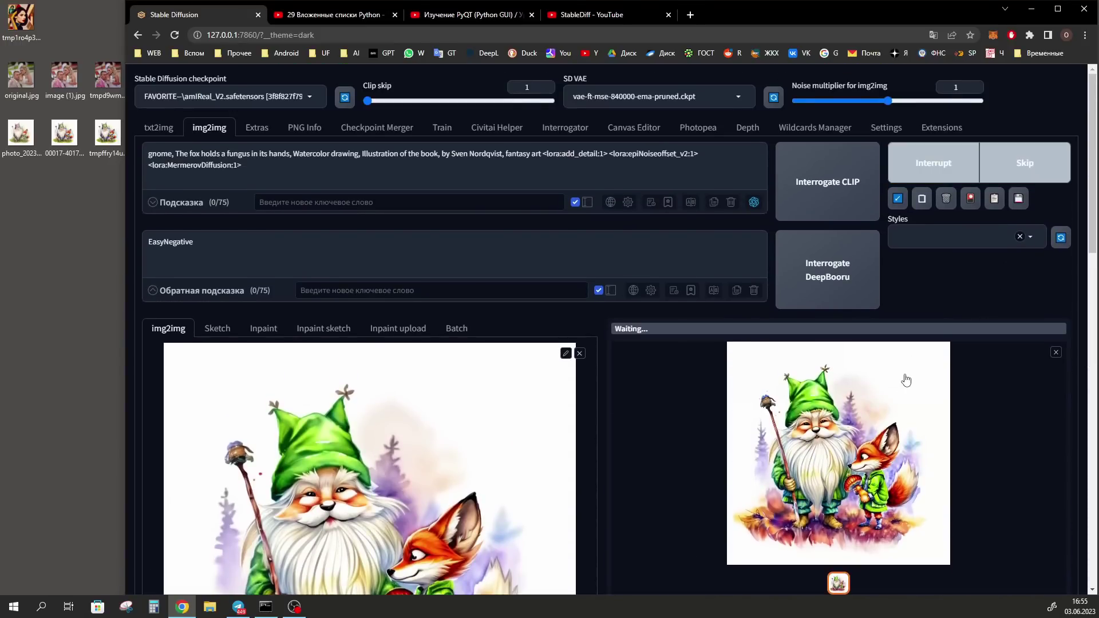
pyautogui.scroll(-3, 973, 183)
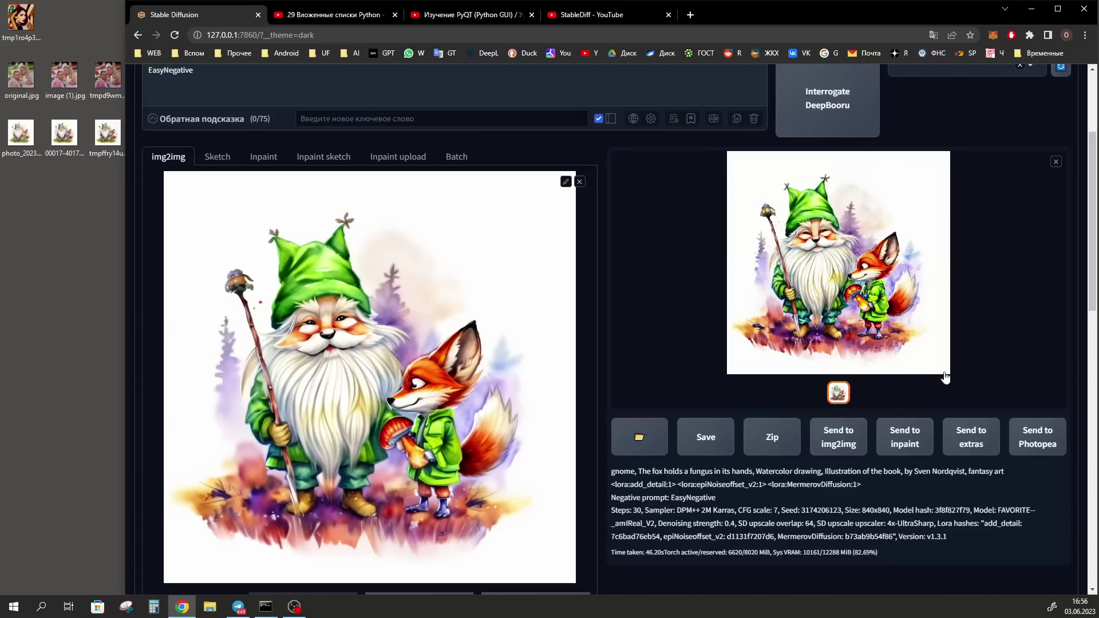
pyautogui.click(971, 390)
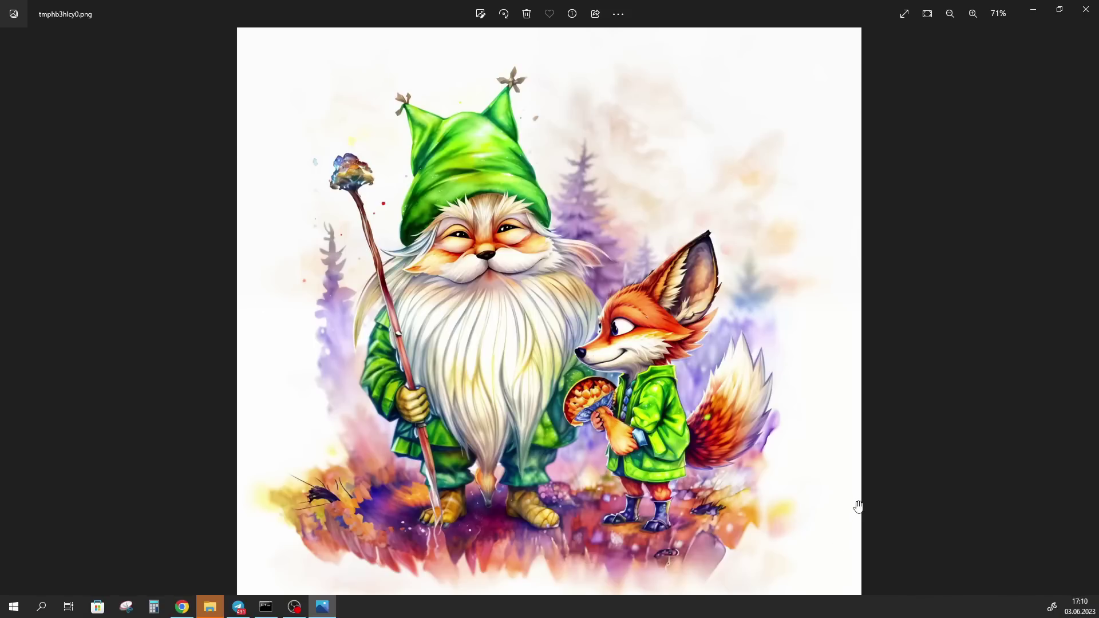
pyautogui.hotkey('alt', 'F4')
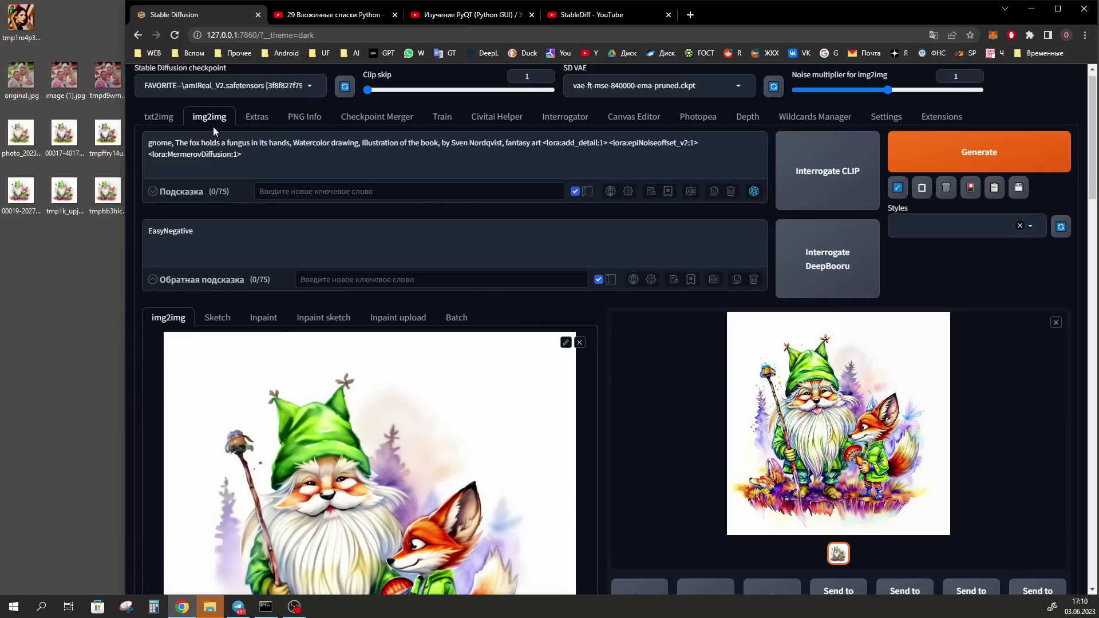
# - Choose the Ultimate SD upscale script with Scale from image size as its target size type
pyautogui.scroll(-15, 213, 131)
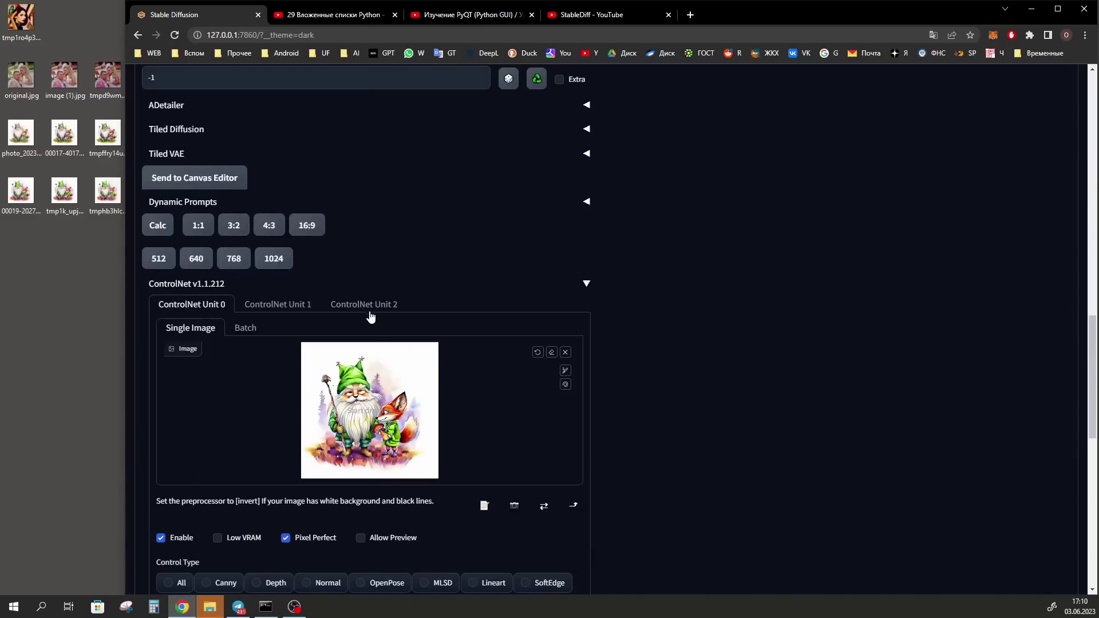
pyautogui.scroll(-4, 371, 317)
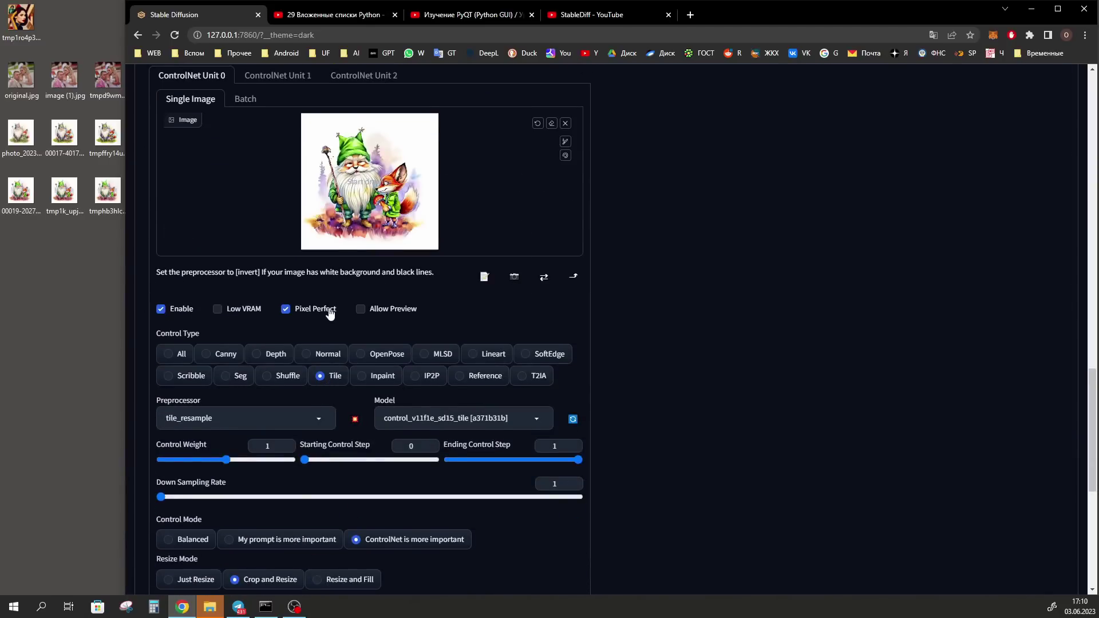
pyautogui.scroll(-1, 321, 316)
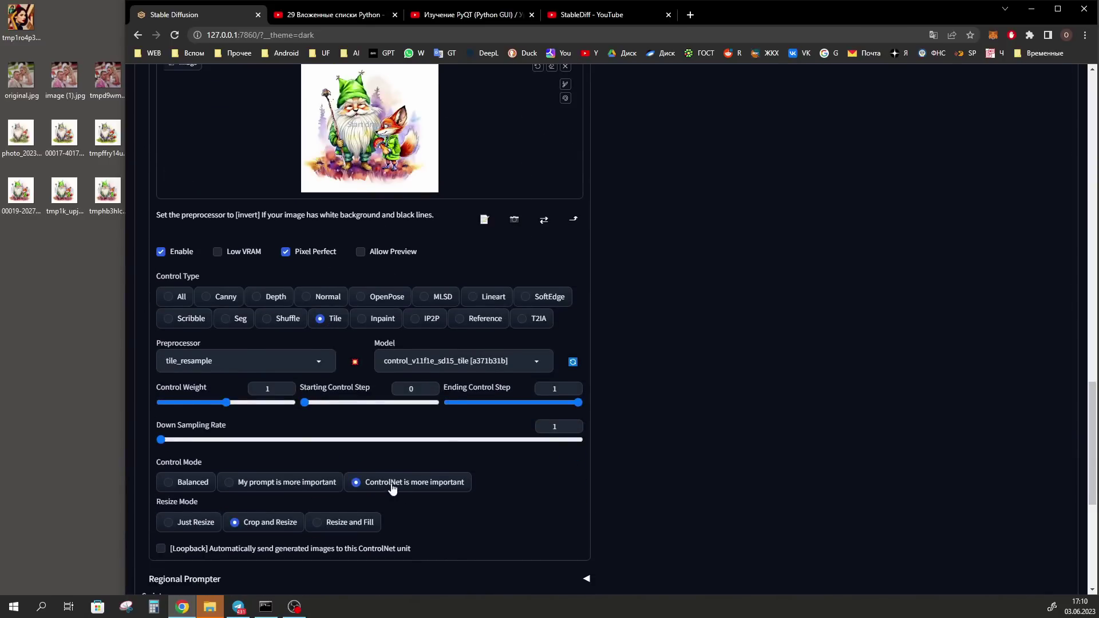
pyautogui.scroll(-5, 466, 469)
pyautogui.click(240, 328)
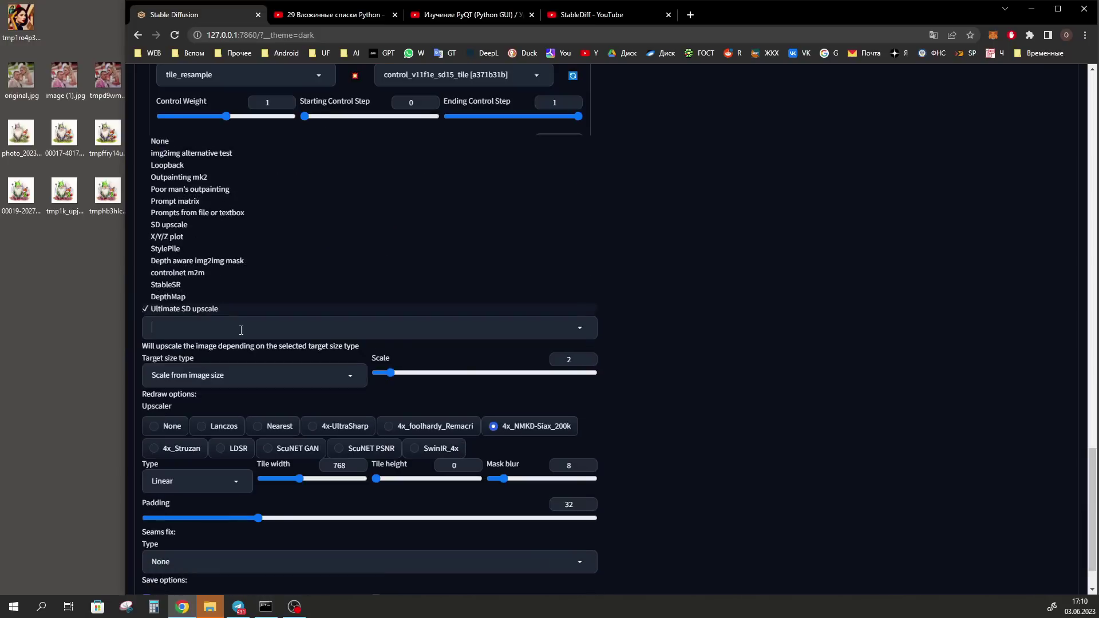
pyautogui.click(191, 309)
pyautogui.click(189, 375)
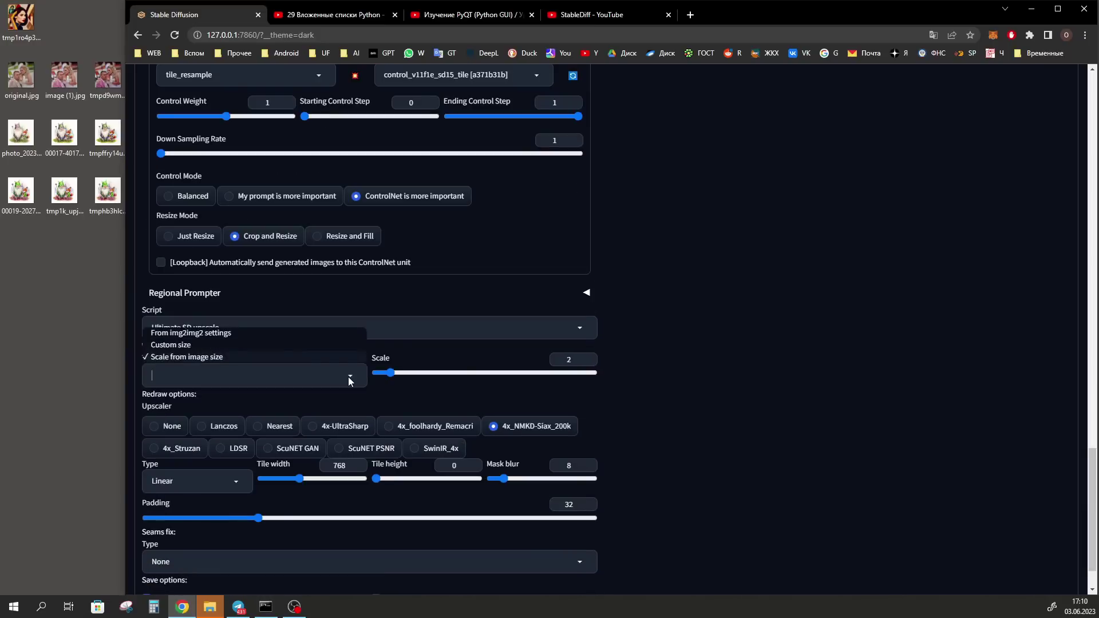
pyautogui.click(187, 359)
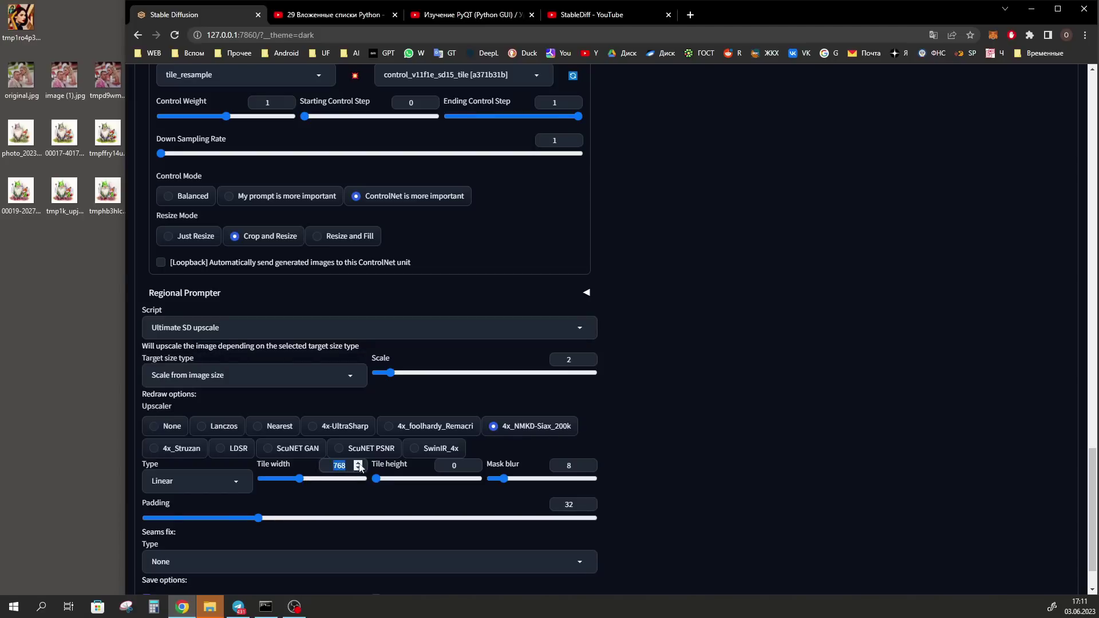
# - Check the img2img resize dimensions and view the upscaled gnome and fox image enlarged
pyautogui.scroll(15, 343, 466)
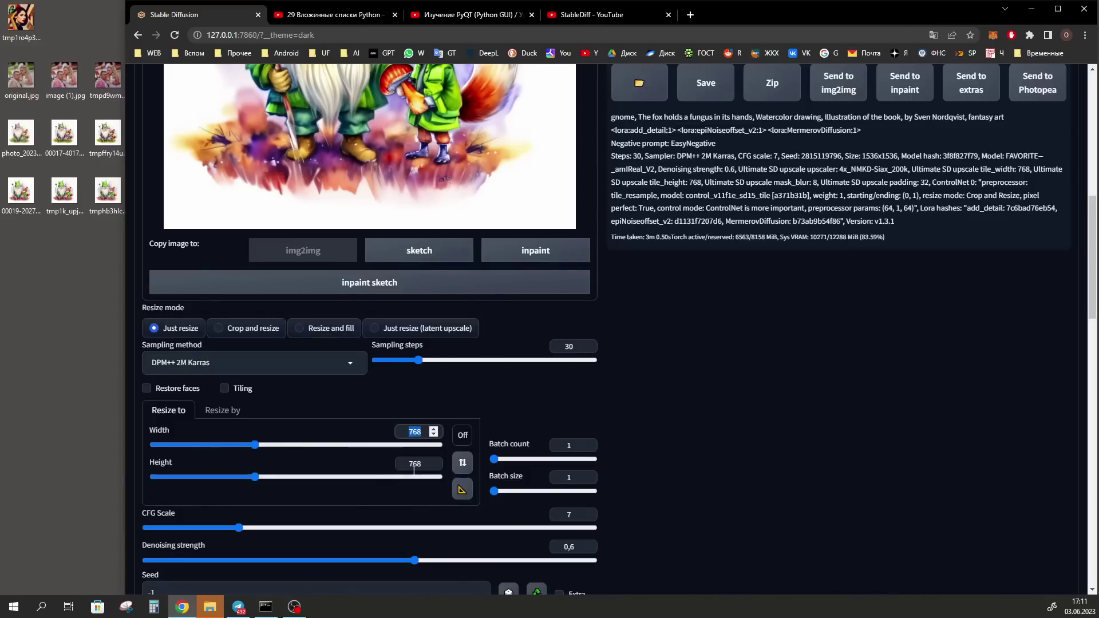
pyautogui.scroll(-3, 902, 441)
pyautogui.scroll(8, 905, 441)
pyautogui.scroll(4, 905, 440)
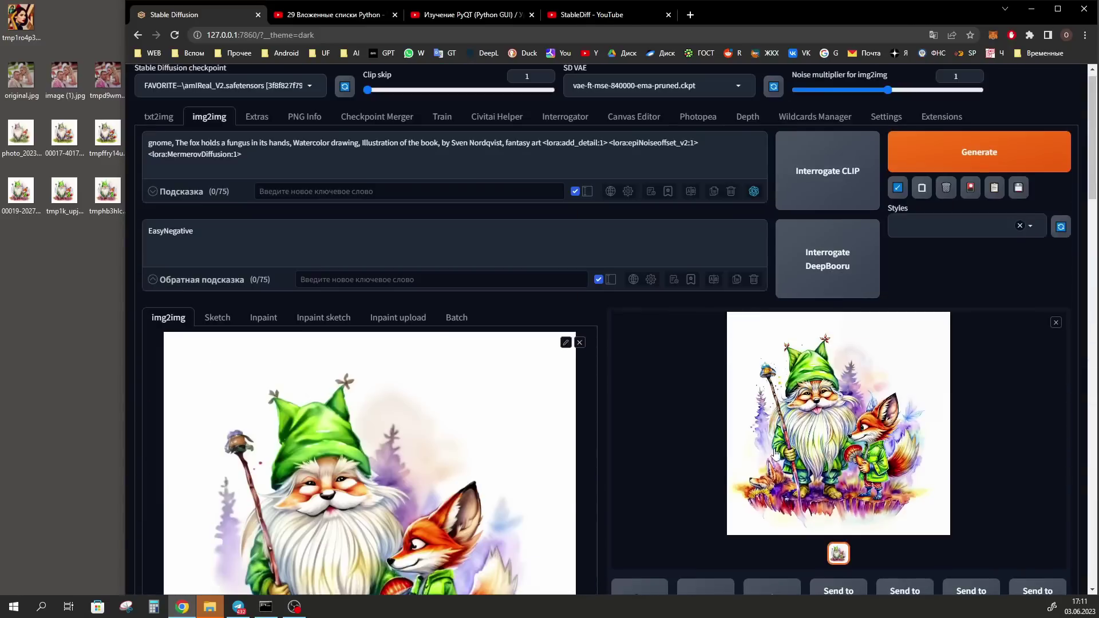
pyautogui.click(905, 441)
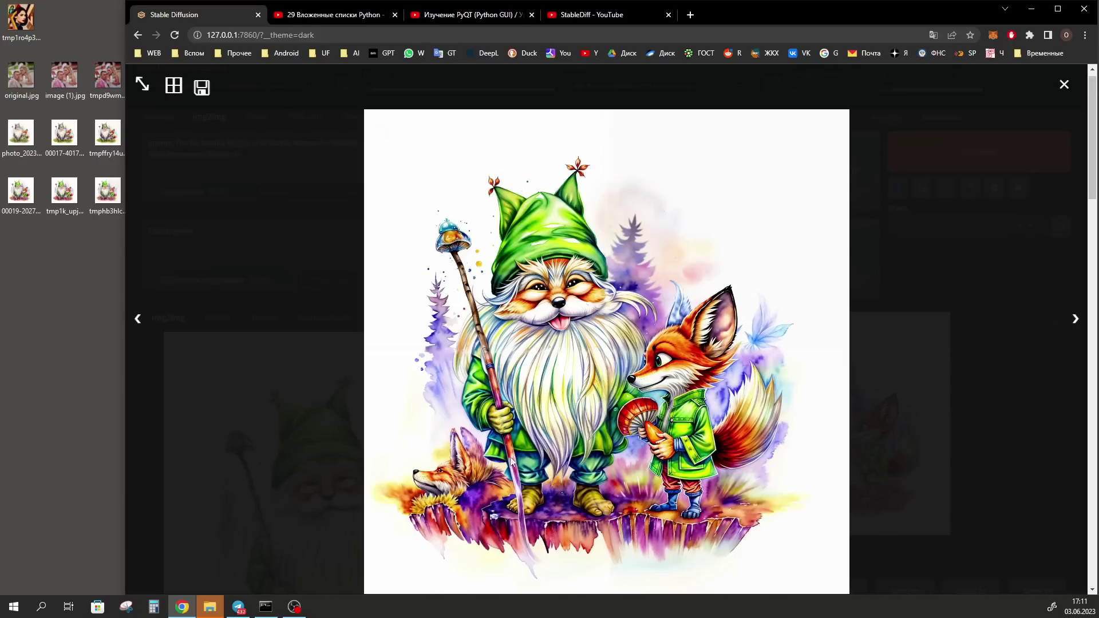
pyautogui.click(371, 501)
pyautogui.scroll(-1, 714, 441)
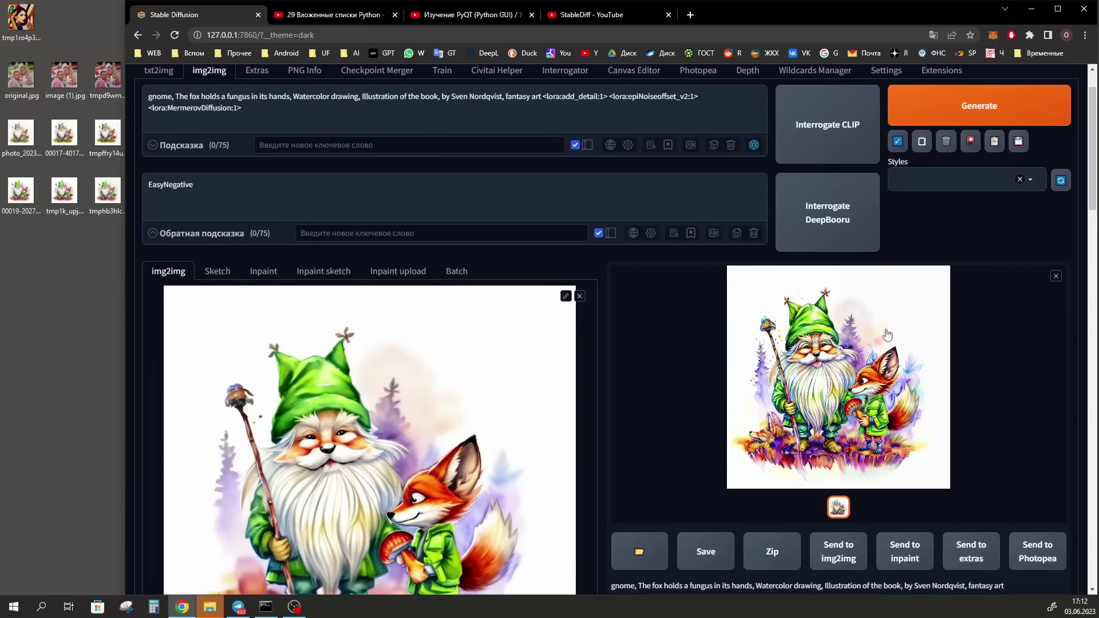
# - Set the Ultimate SD upscale tile width to 896 and generate the image
pyautogui.scroll(-20, 887, 334)
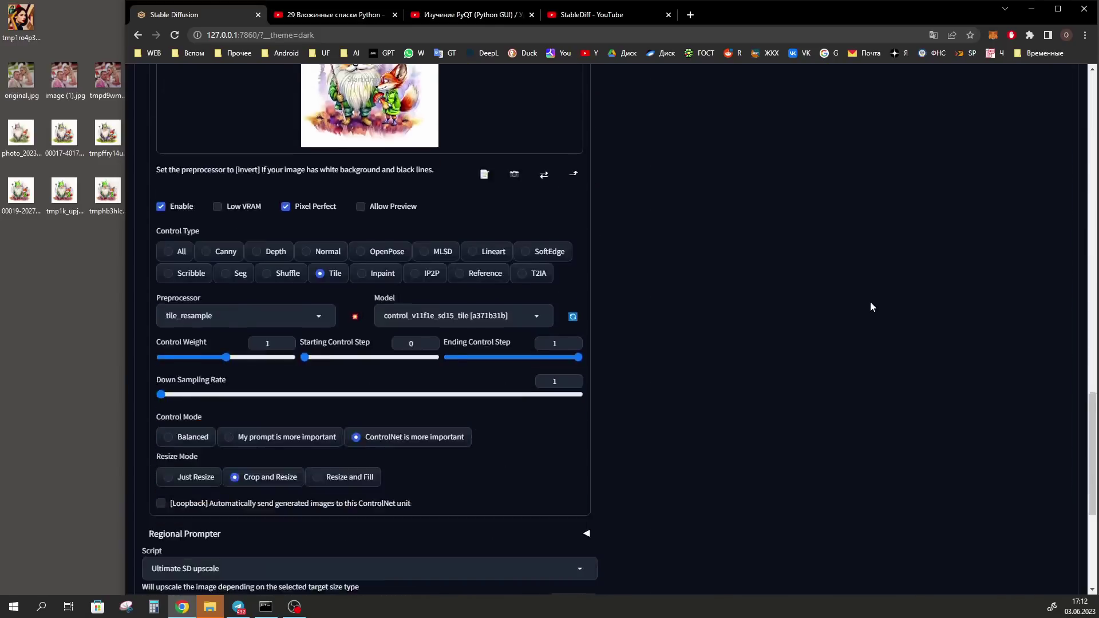
pyautogui.scroll(-2, 870, 304)
pyautogui.doubleClick(341, 408)
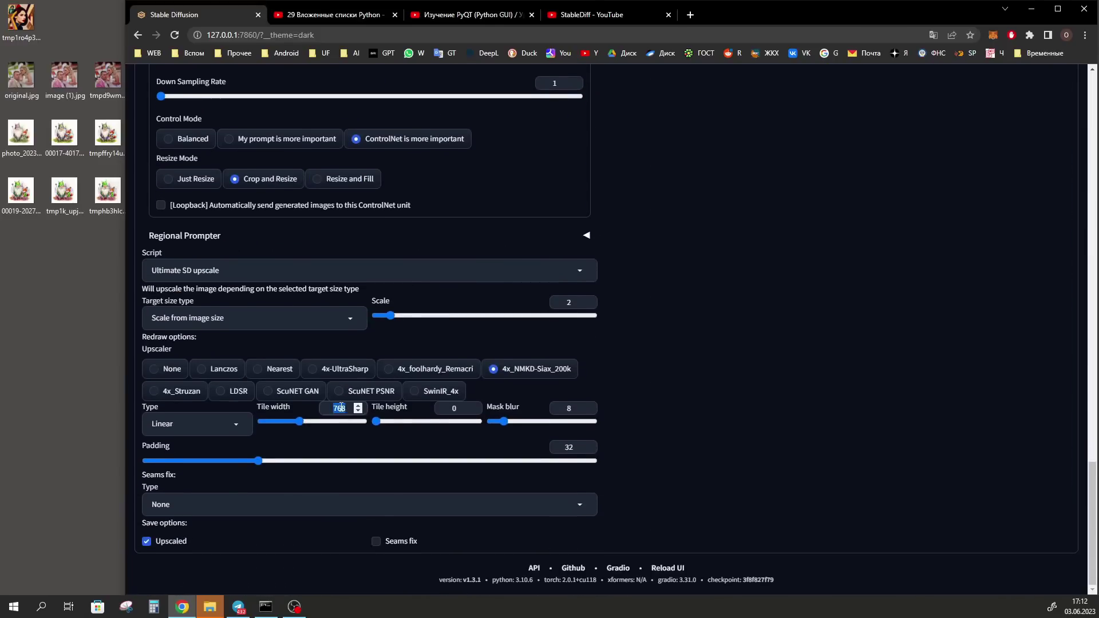
pyautogui.write('896')
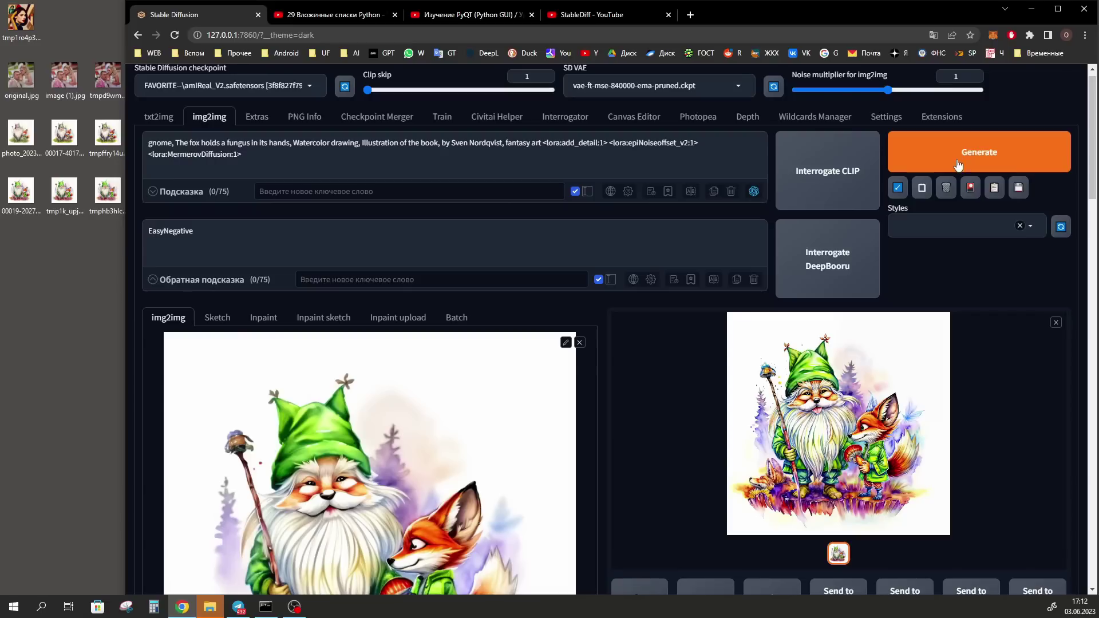
pyautogui.click(957, 163)
pyautogui.click(825, 516)
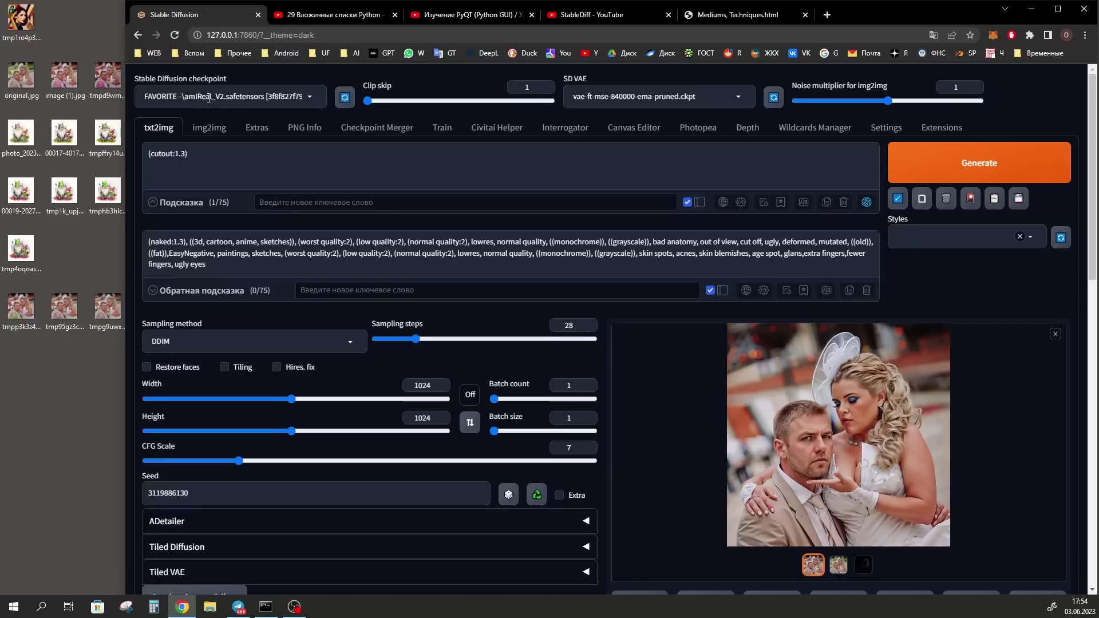
# - Review the txt2img prompts, sampling steps and image size, and view the source photo original.jpg
pyautogui.moveTo(193, 155); pyautogui.dragTo(145, 159)
pyautogui.tripleClick(225, 268)
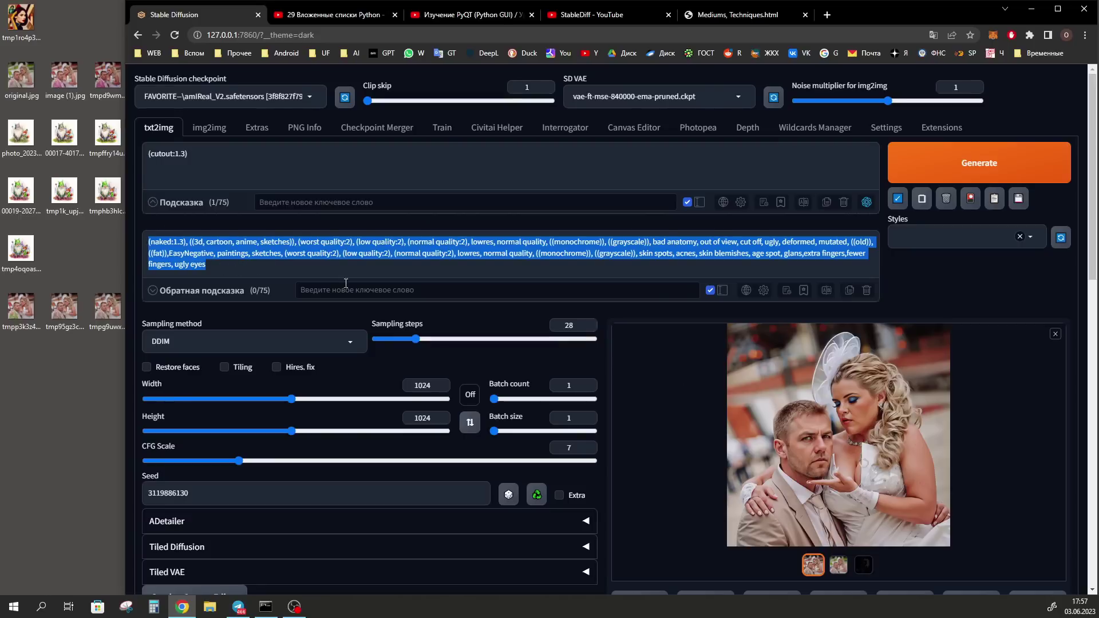
pyautogui.tripleClick(250, 169)
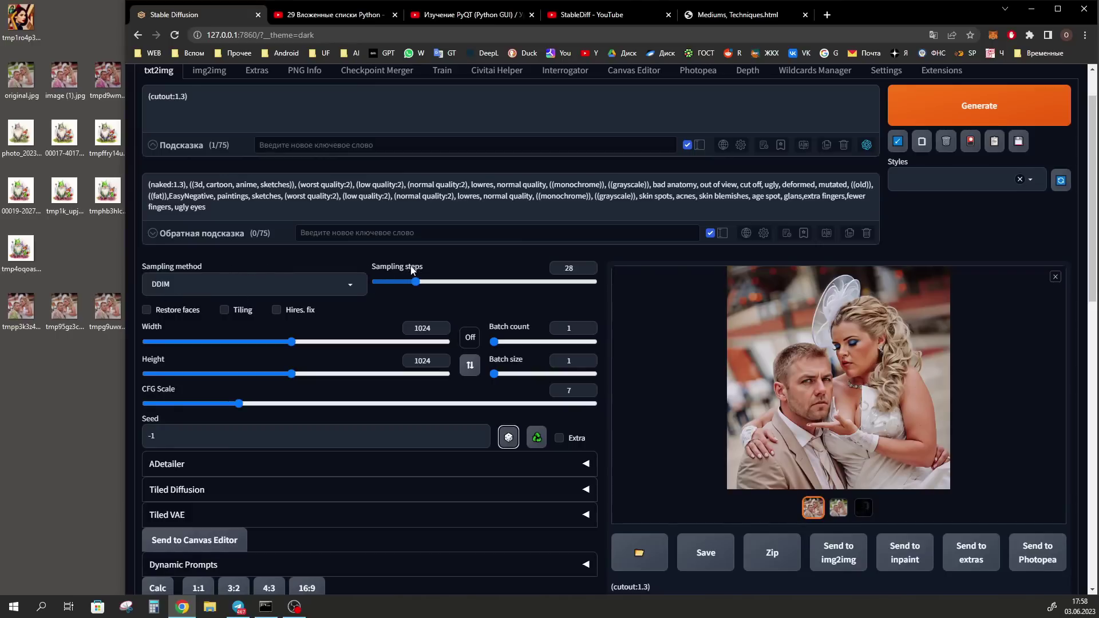
pyautogui.doubleClick(568, 268)
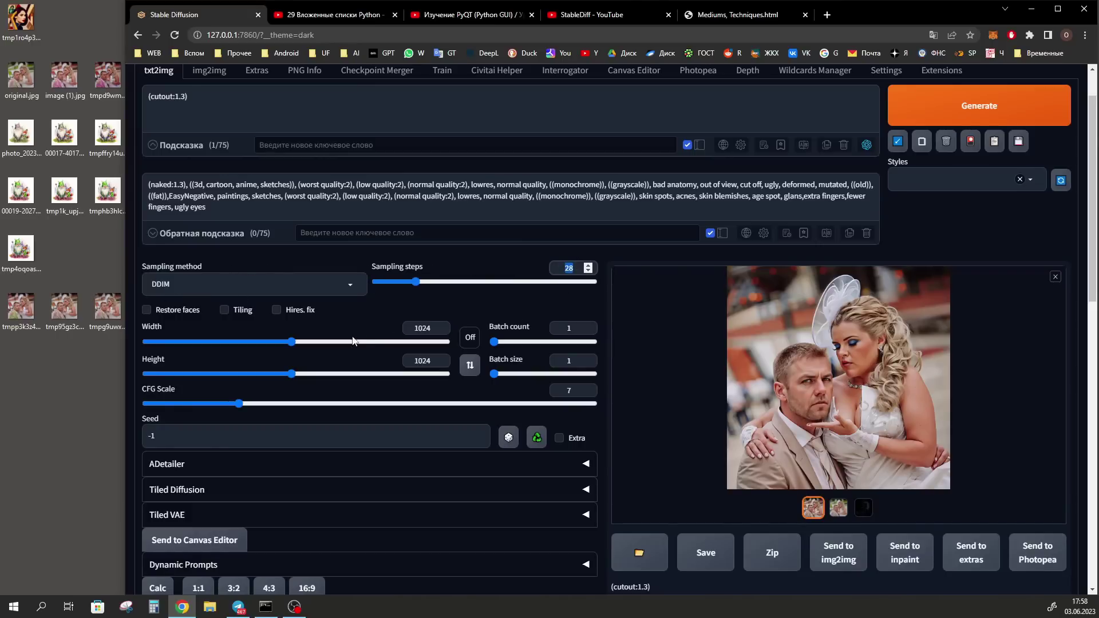
pyautogui.scroll(-1, 424, 271)
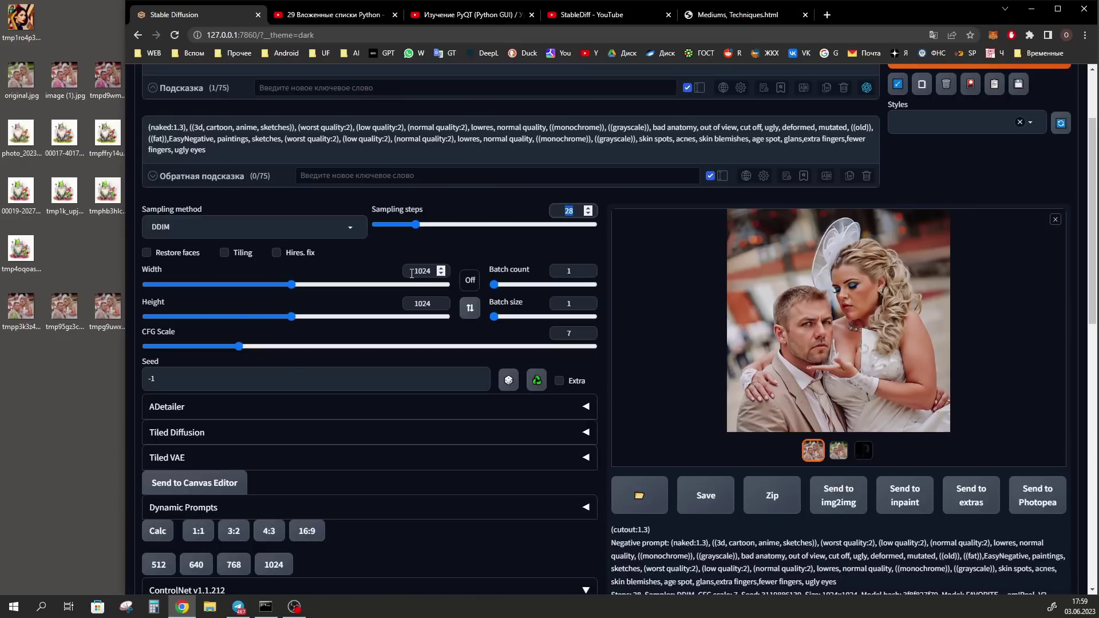
pyautogui.doubleClick(21, 76)
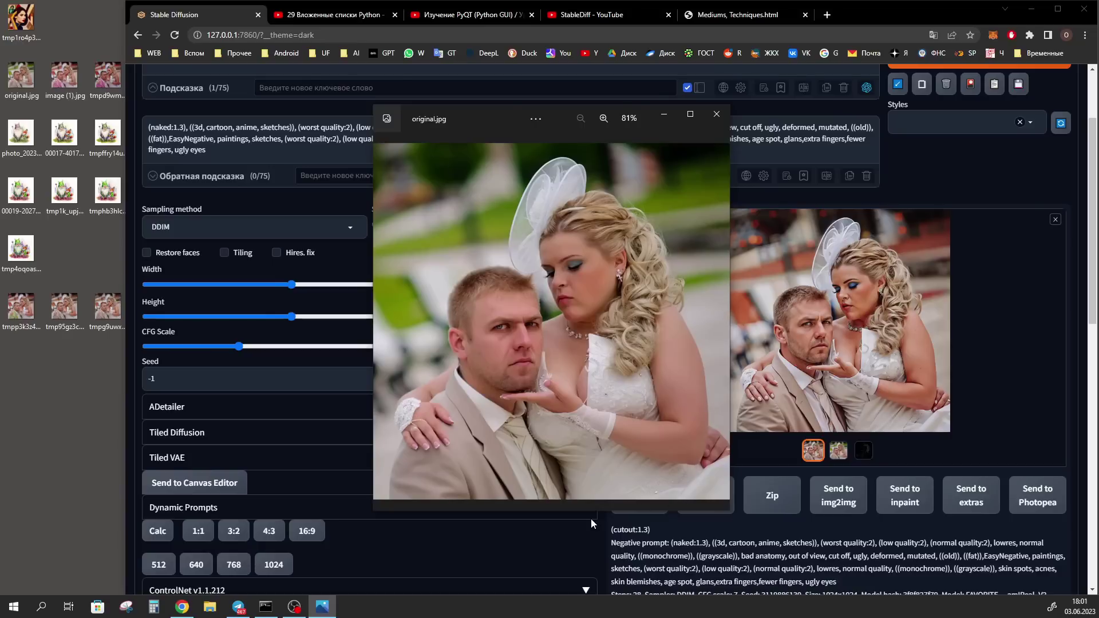
pyautogui.hotkey('alt', 'F4')
# - Examine the Tile settings of ControlNet Unit 0 and the Canny settings of ControlNet Unit 1
pyautogui.scroll(-8, 591, 523)
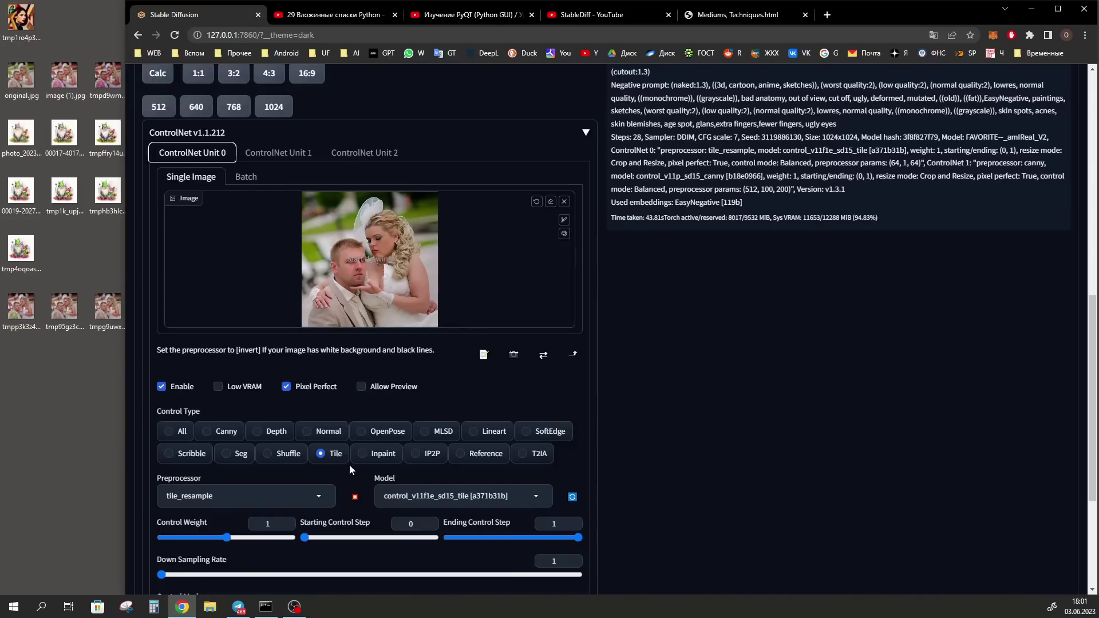
pyautogui.scroll(-3, 189, 452)
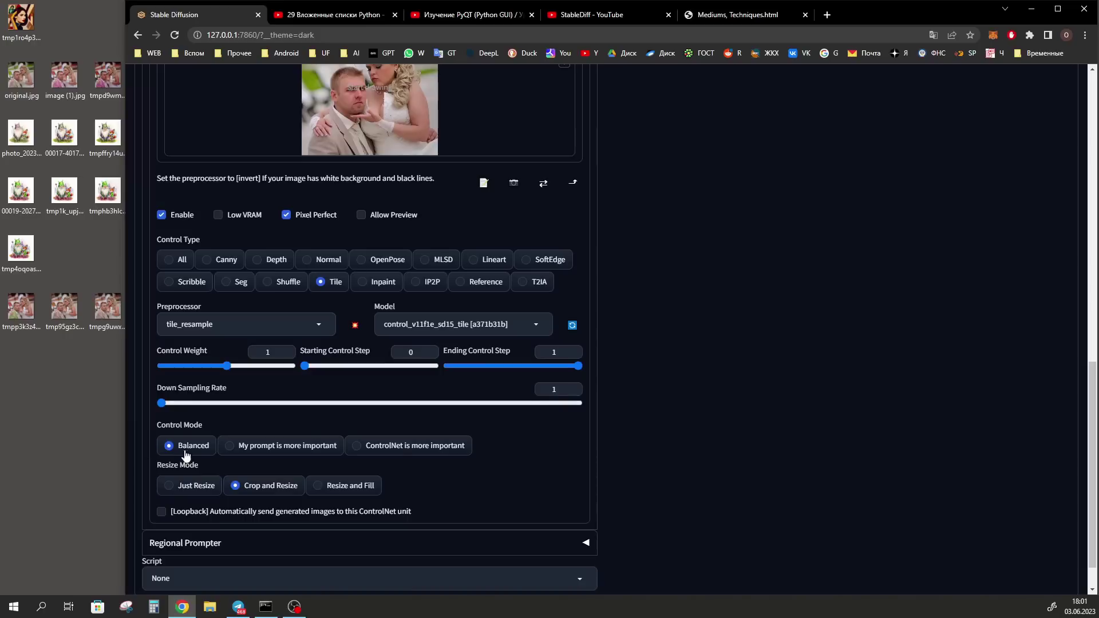
pyautogui.scroll(6, 194, 446)
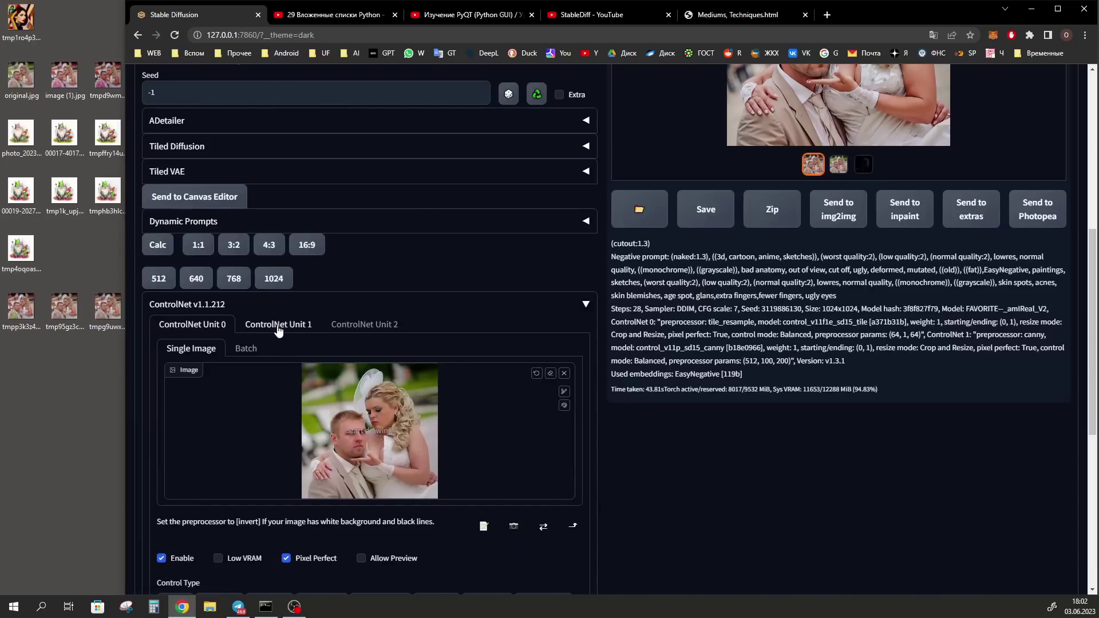
pyautogui.click(295, 325)
pyautogui.scroll(-4, 175, 338)
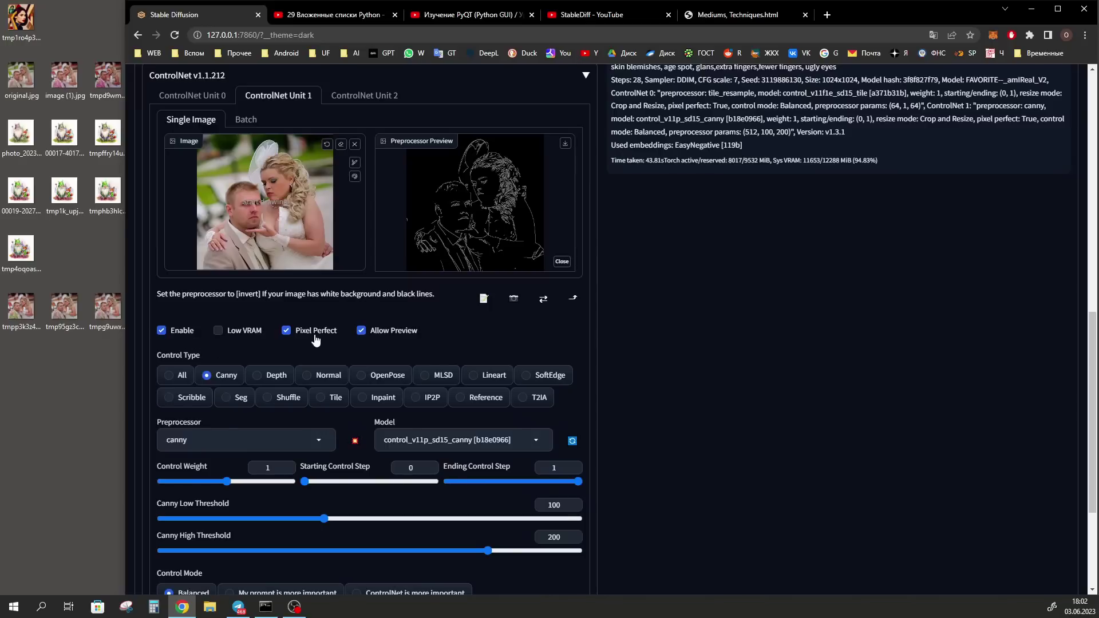
pyautogui.scroll(-2, 222, 382)
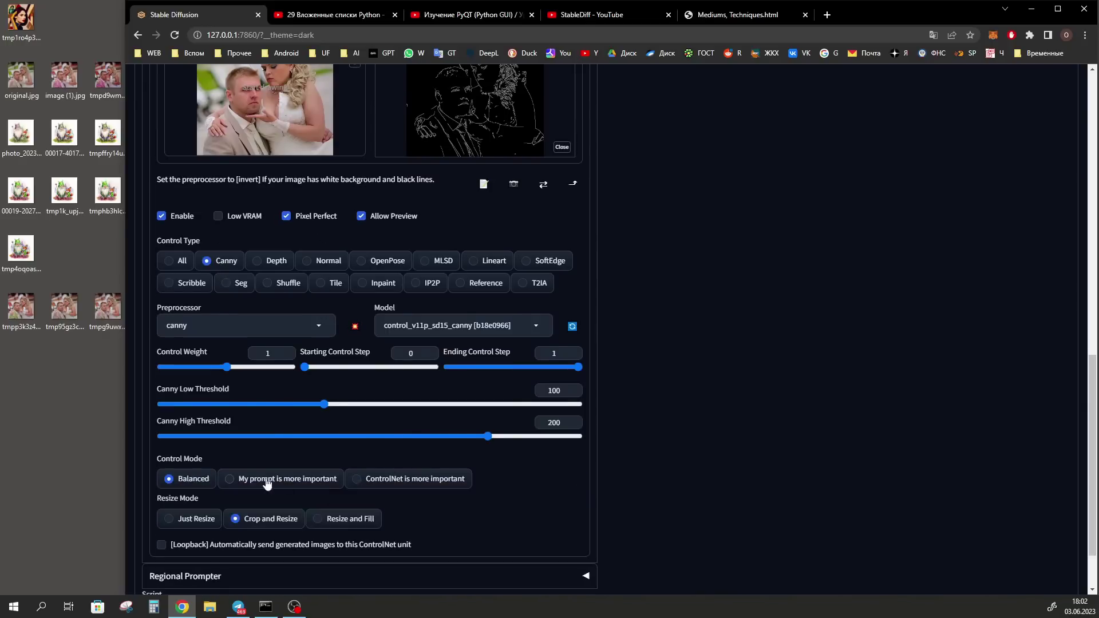
# - Check the prompt stored in the PNG info of tmpp3k3z4xv.png and return to the txt2img prompt
pyautogui.scroll(15, 404, 489)
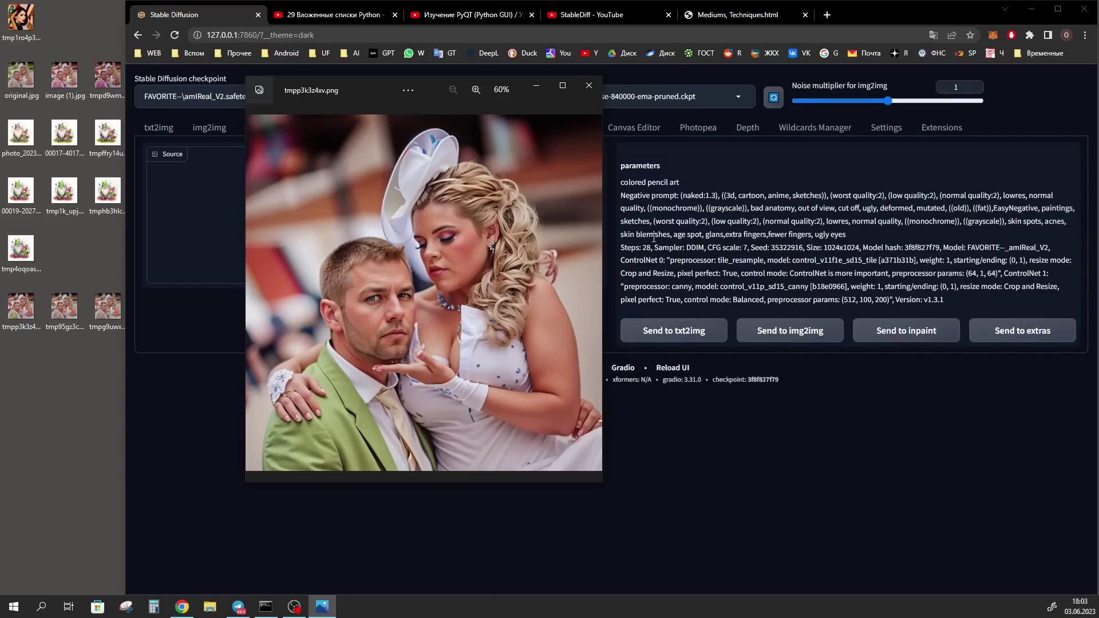
pyautogui.moveTo(623, 181); pyautogui.dragTo(689, 184)
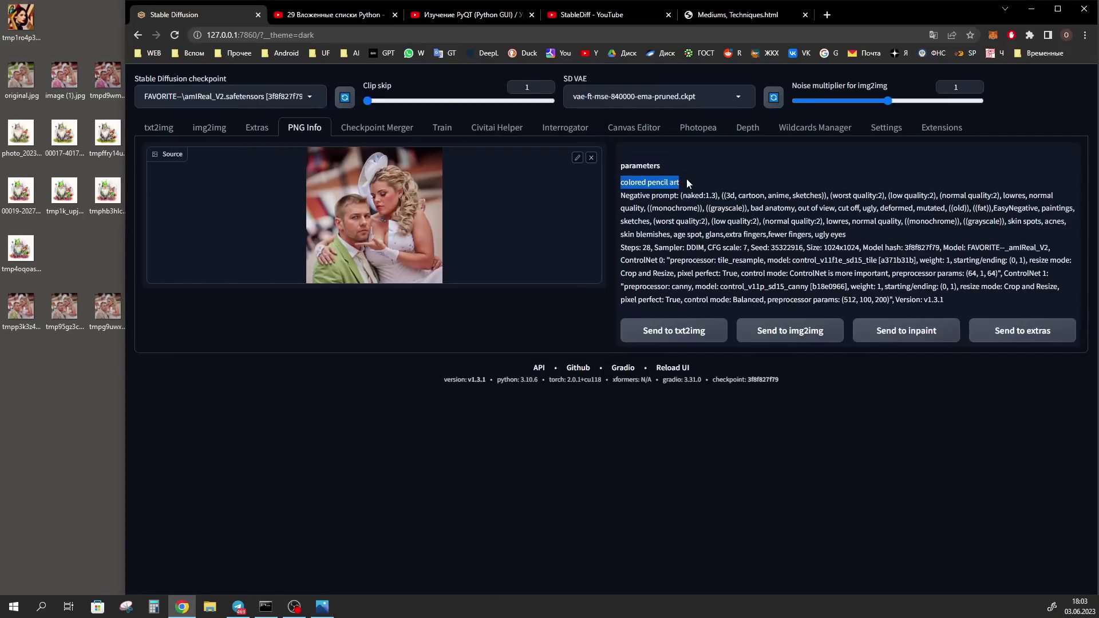
pyautogui.click(158, 127)
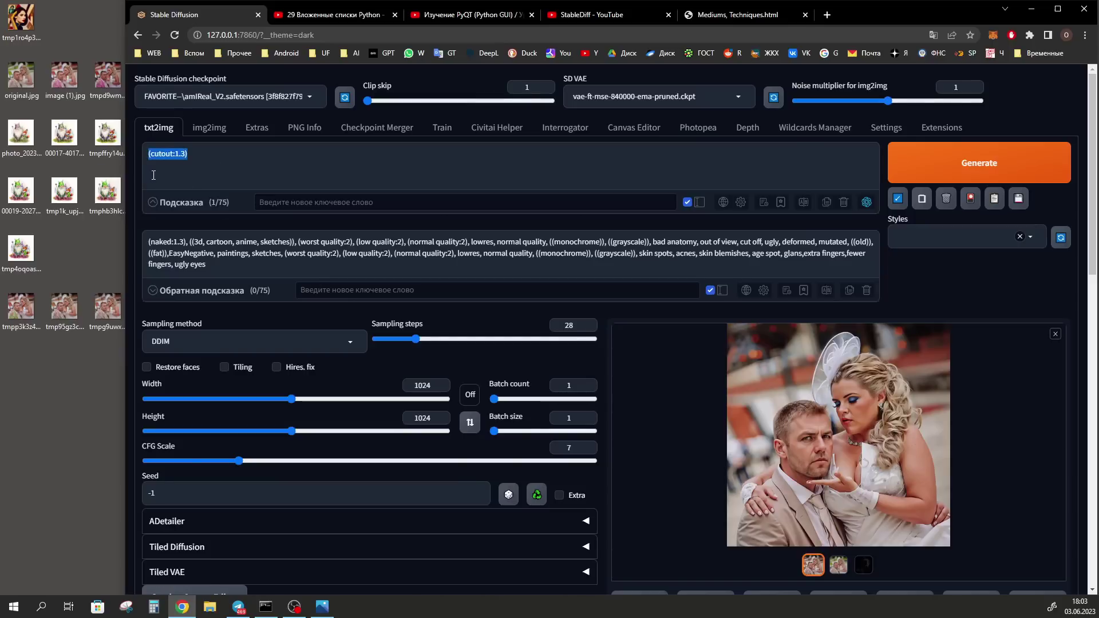
# - Send the generated wedding photo to Photopea and place original.jpg over it, enlarged to fit the canvas
pyautogui.scroll(-3, 994, 418)
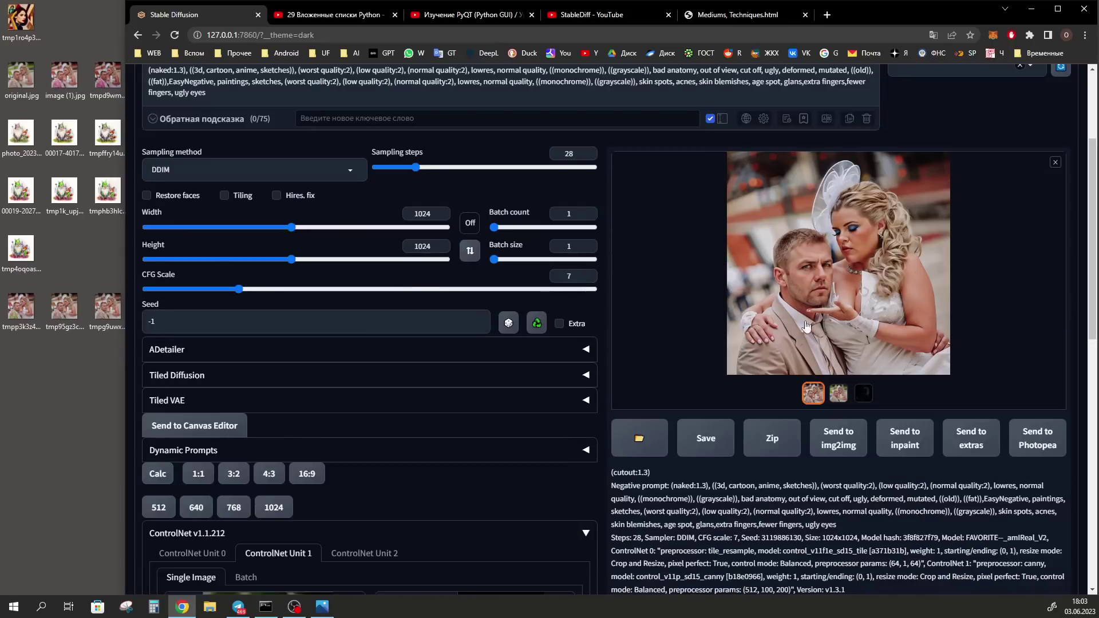
pyautogui.click(1035, 442)
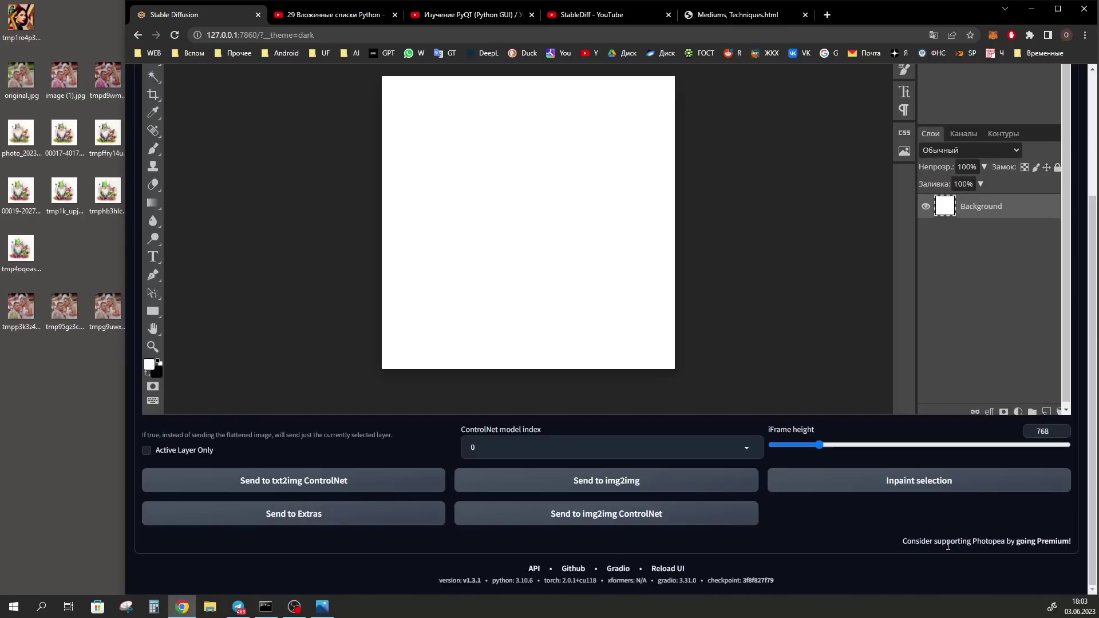
pyautogui.moveTo(21, 76); pyautogui.dragTo(553, 350)
pyautogui.moveTo(630, 228); pyautogui.dragTo(675, 190)
pyautogui.press('Return')
# - Move the original layer beneath the Background layer and add a raster mask to the Background layer
pyautogui.moveTo(984, 322); pyautogui.dragTo(999, 360)
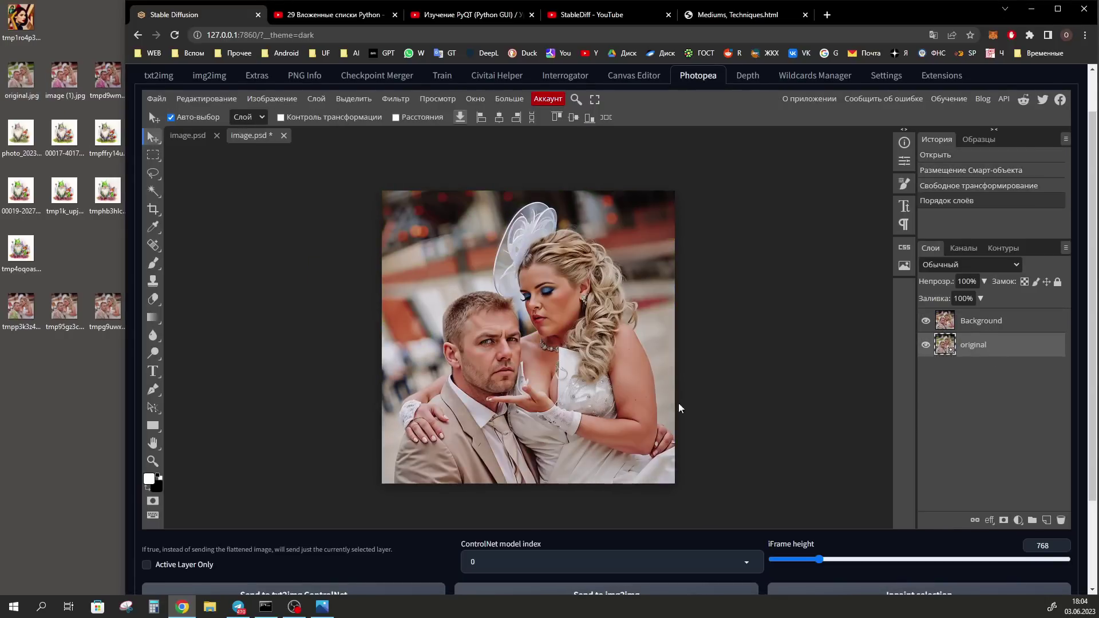
pyautogui.click(1004, 520)
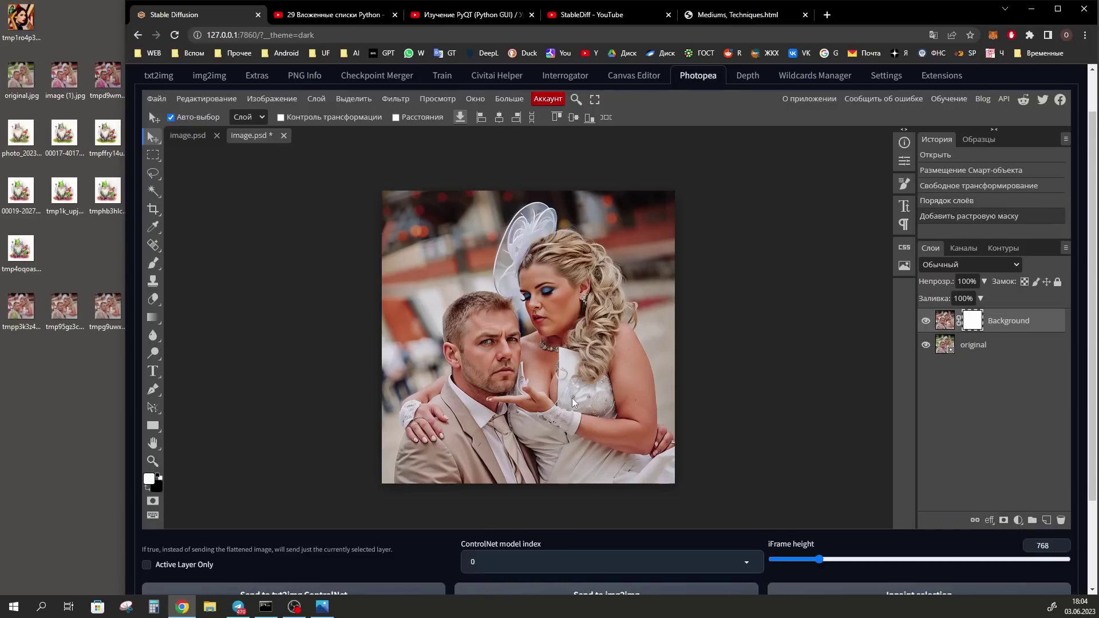
# - Set up a black Brush with Multiply blending and 18% flow, with trial strokes on the Background mask over the faces
pyautogui.press('b')
pyautogui.scroll(1, 530, 359)
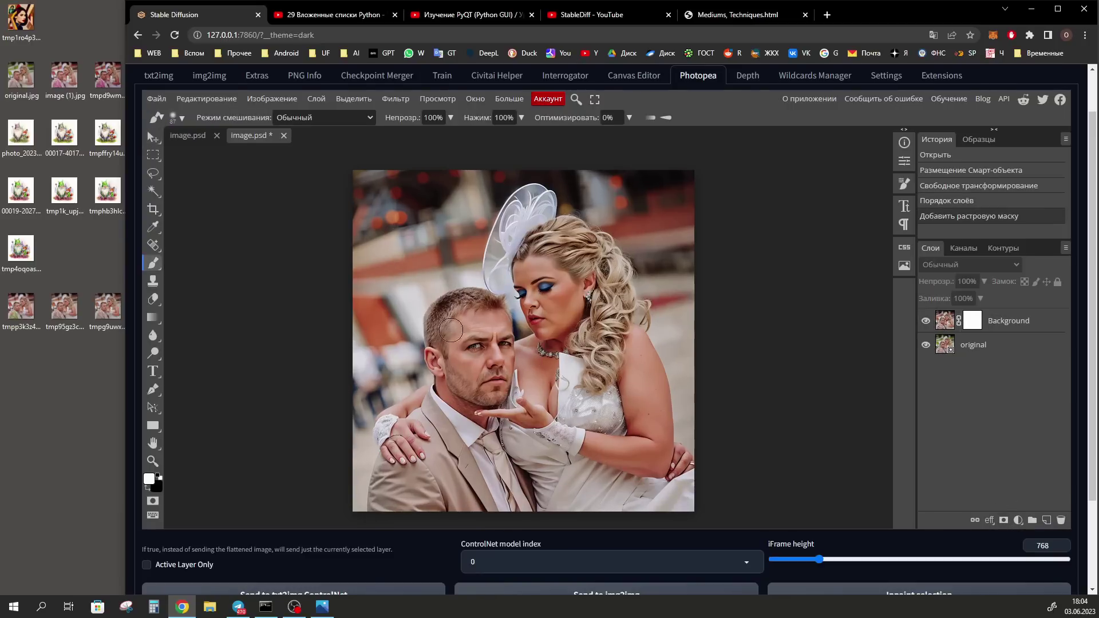
pyautogui.moveTo(532, 361); pyautogui.dragTo(536, 363)
pyautogui.scroll(3, 501, 337)
pyautogui.moveTo(442, 364)
pyautogui.mouseDown()
pyautogui.moveTo(432, 364)
pyautogui.moveTo(453, 364)
pyautogui.mouseUp()
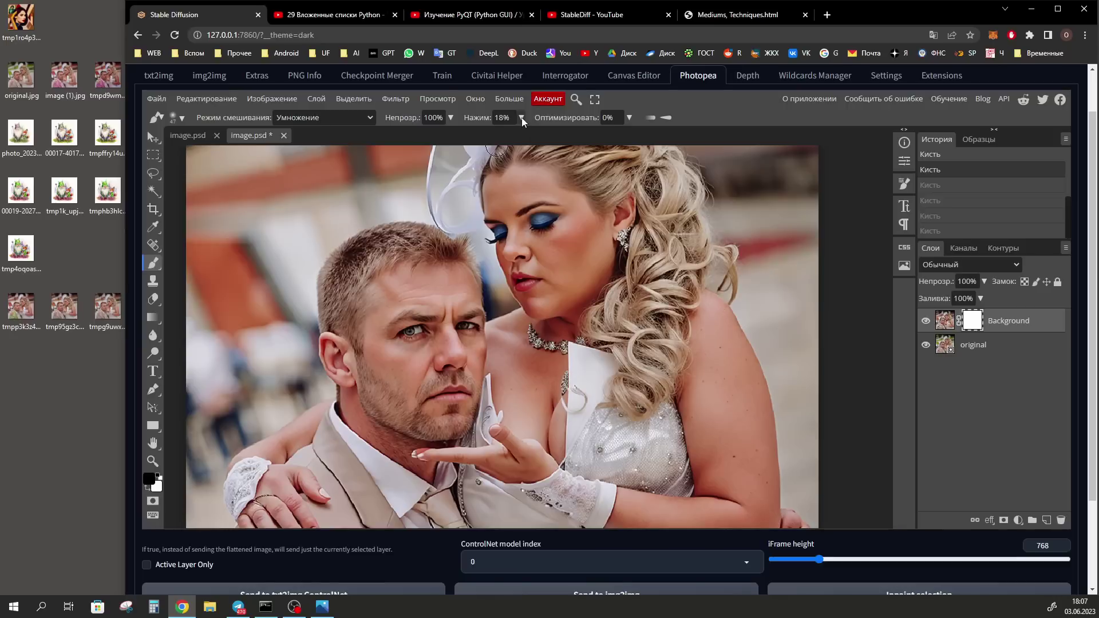
pyautogui.click(522, 118)
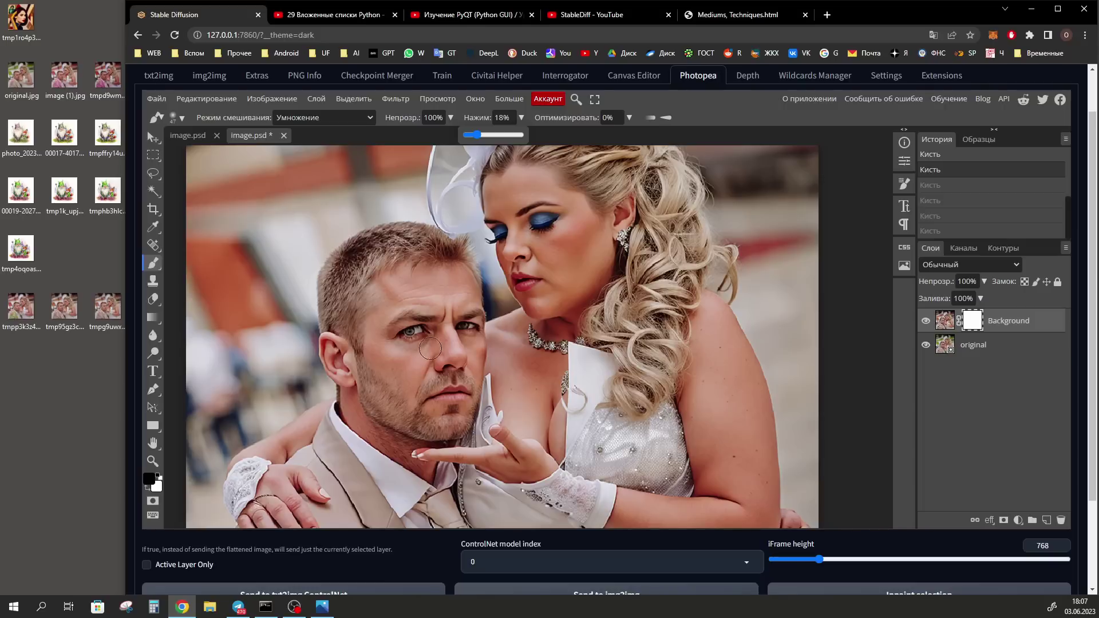
# - Undo the trial stroke, mask out the man's eyes and nose and the woman's nose and mouth, and check the gaps without the original layer
pyautogui.hotkey('ctrl', 'z')
pyautogui.moveTo(418, 335)
pyautogui.mouseDown()
pyautogui.moveTo(395, 339)
pyautogui.moveTo(404, 344)
pyautogui.mouseUp()
pyautogui.moveTo(470, 331)
pyautogui.mouseDown()
pyautogui.moveTo(477, 322)
pyautogui.moveTo(447, 361)
pyautogui.moveTo(461, 369)
pyautogui.mouseUp()
pyautogui.moveTo(517, 263)
pyautogui.mouseDown()
pyautogui.moveTo(510, 252)
pyautogui.moveTo(534, 252)
pyautogui.mouseUp()
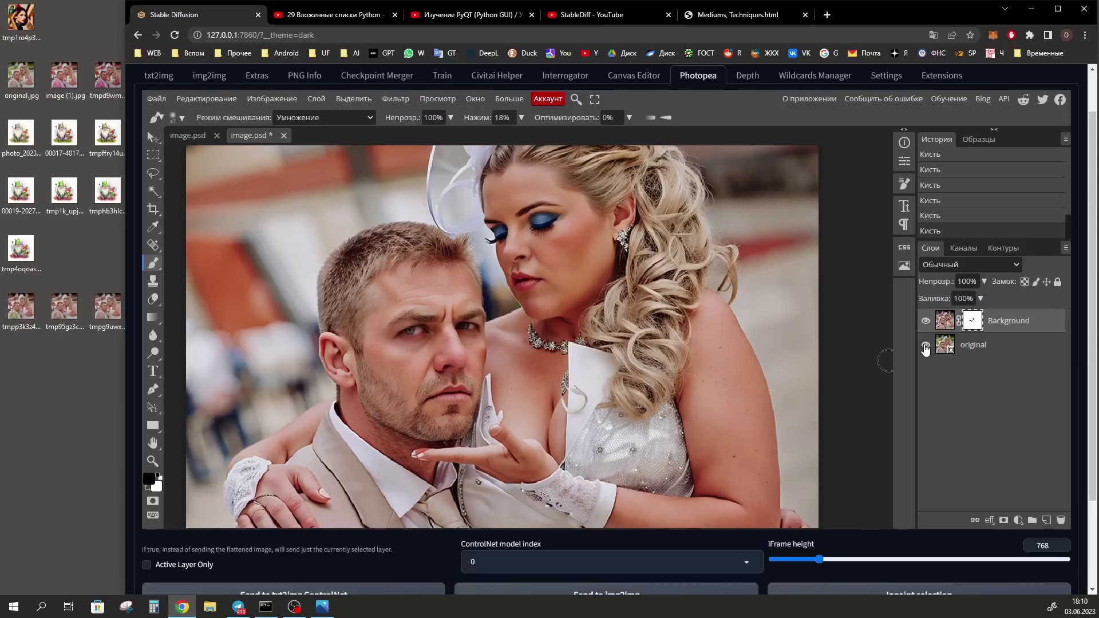
pyautogui.click(926, 346)
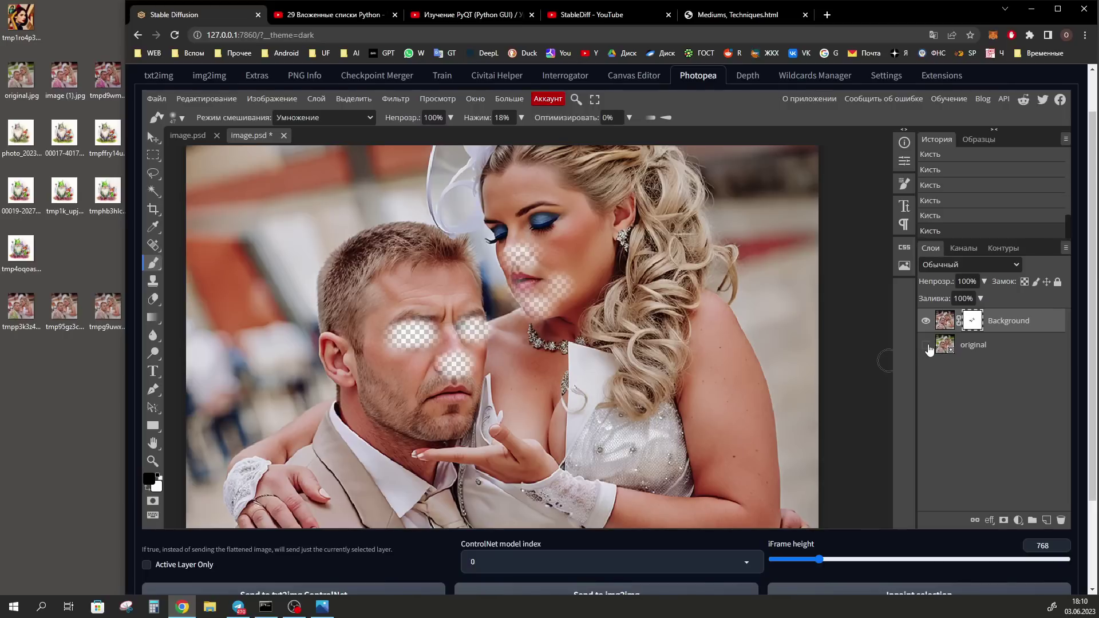
pyautogui.click(926, 345)
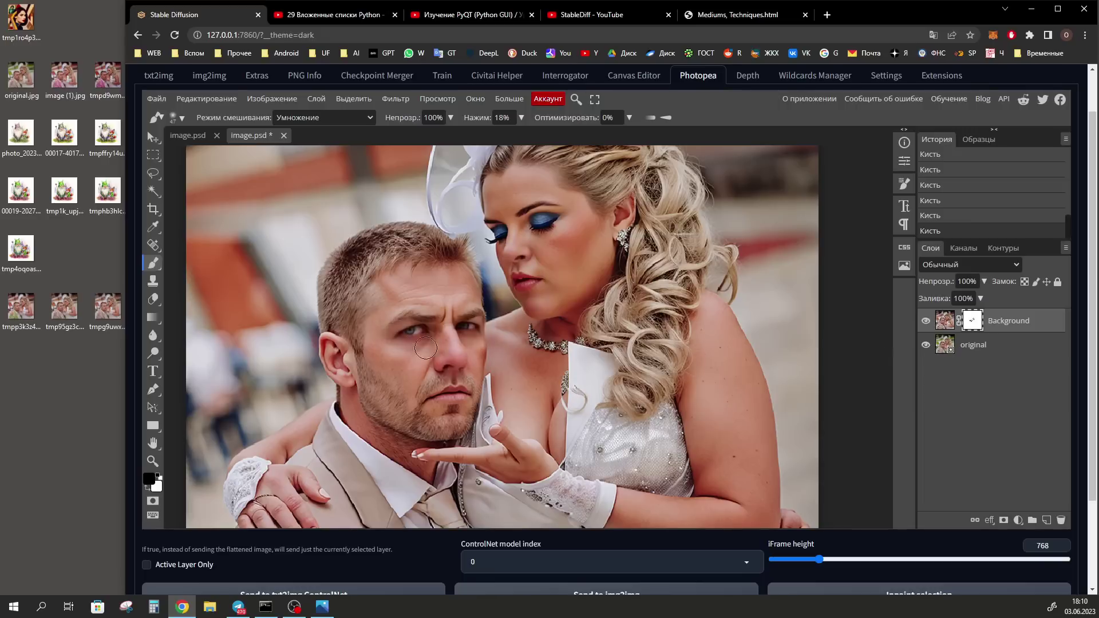
# - Export the combined wedding photo as JPG
pyautogui.click(156, 98)
pyautogui.moveTo(214, 272)
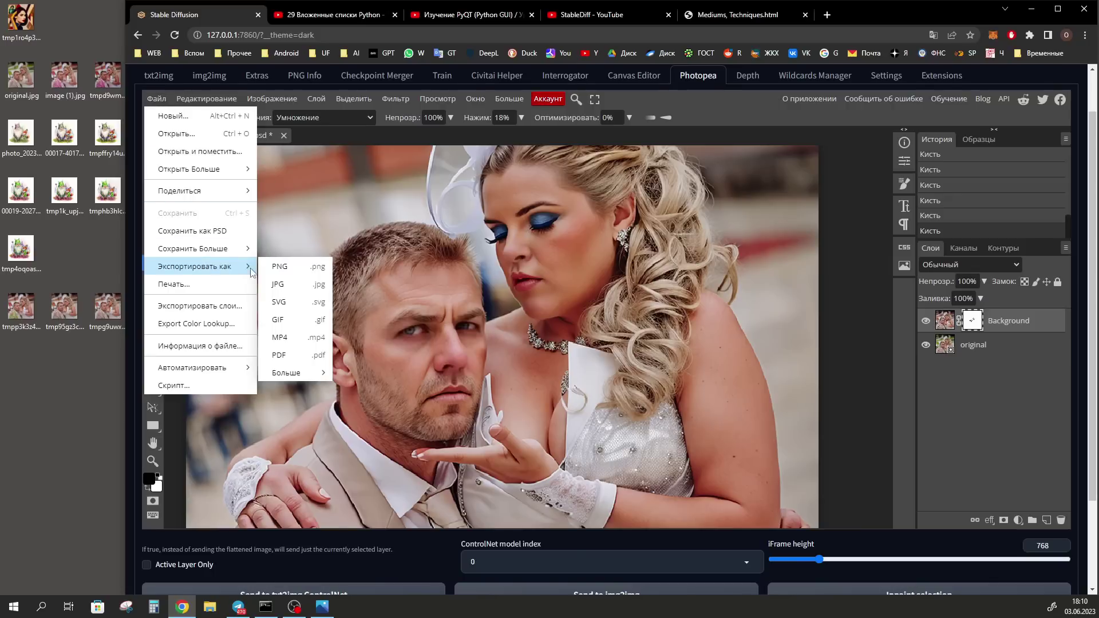
pyautogui.click(279, 284)
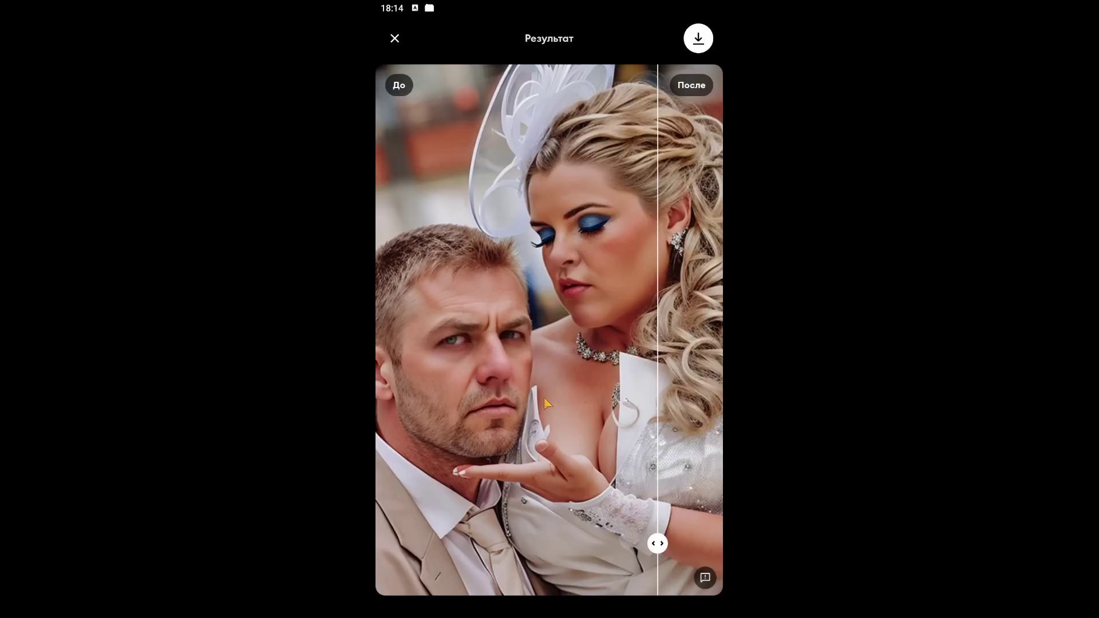
# - Compare the wedding photo before and after enhancement across its full width in the mobile photo enhancer's result view
pyautogui.moveTo(658, 543); pyautogui.dragTo(408, 513)
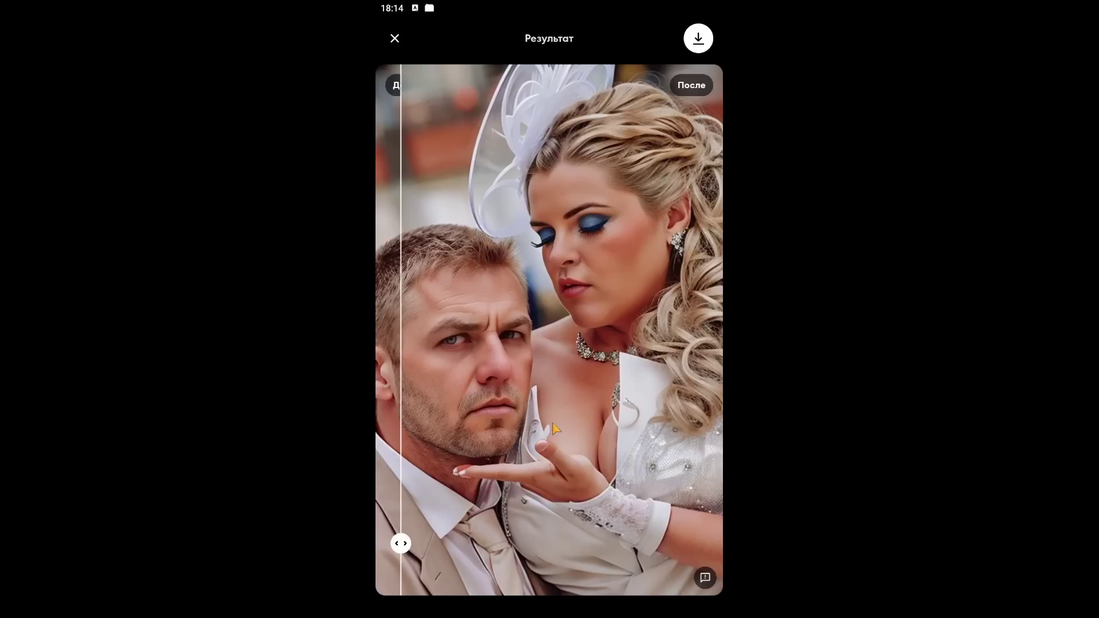
pyautogui.moveTo(409, 544); pyautogui.dragTo(418, 520)
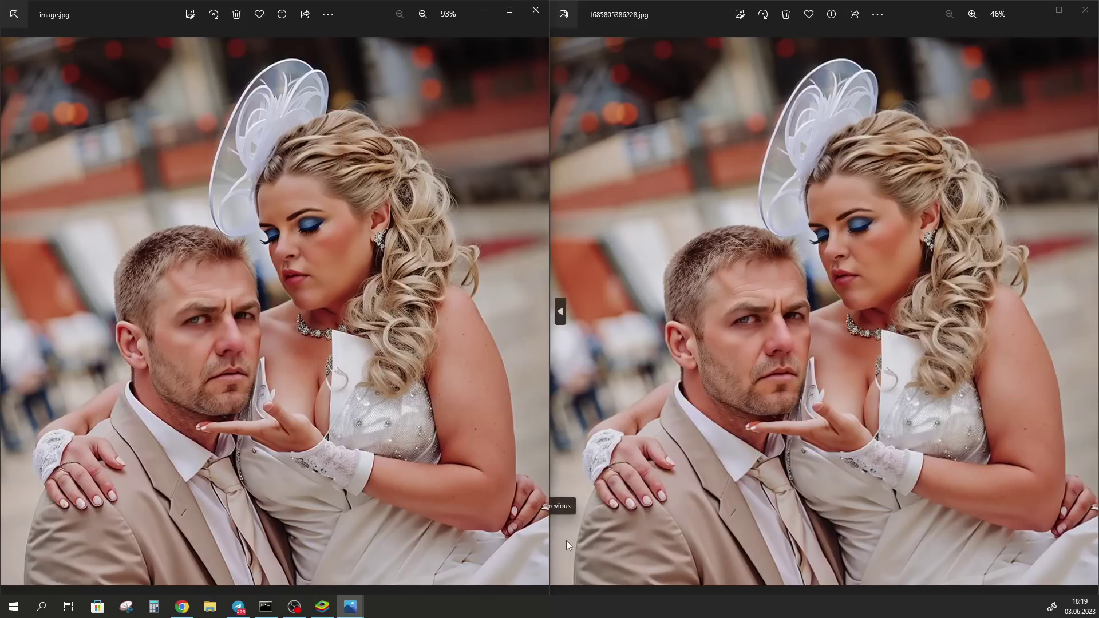
# - Switch to the browser showing the StableDiff channel's video list on YouTube
pyautogui.hotkey('alt', 'Tab')
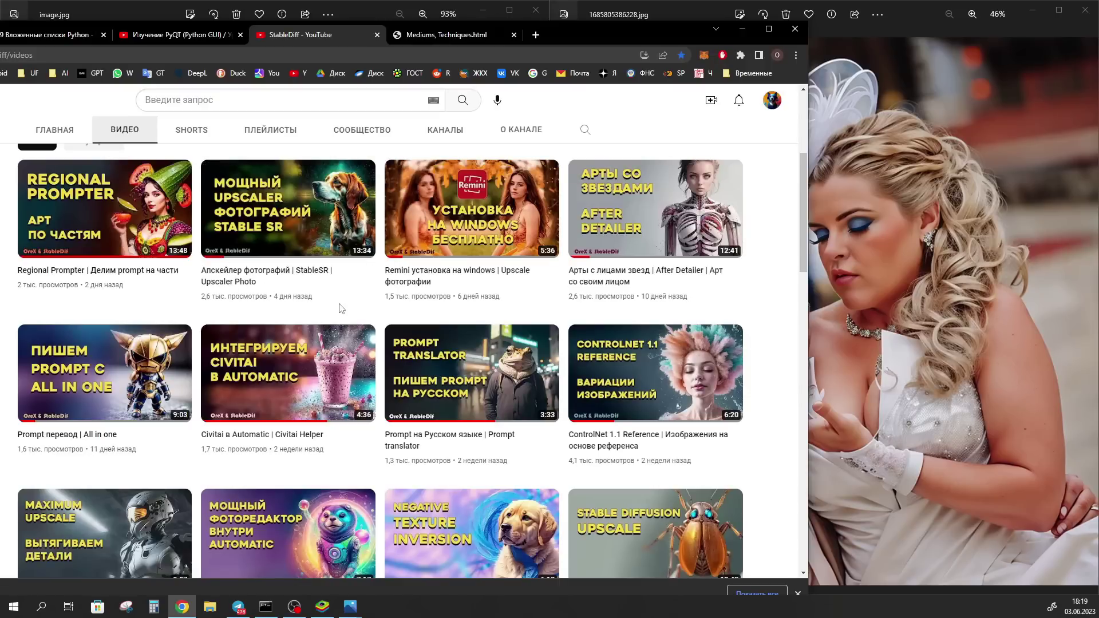
pyautogui.moveTo(418, 288)
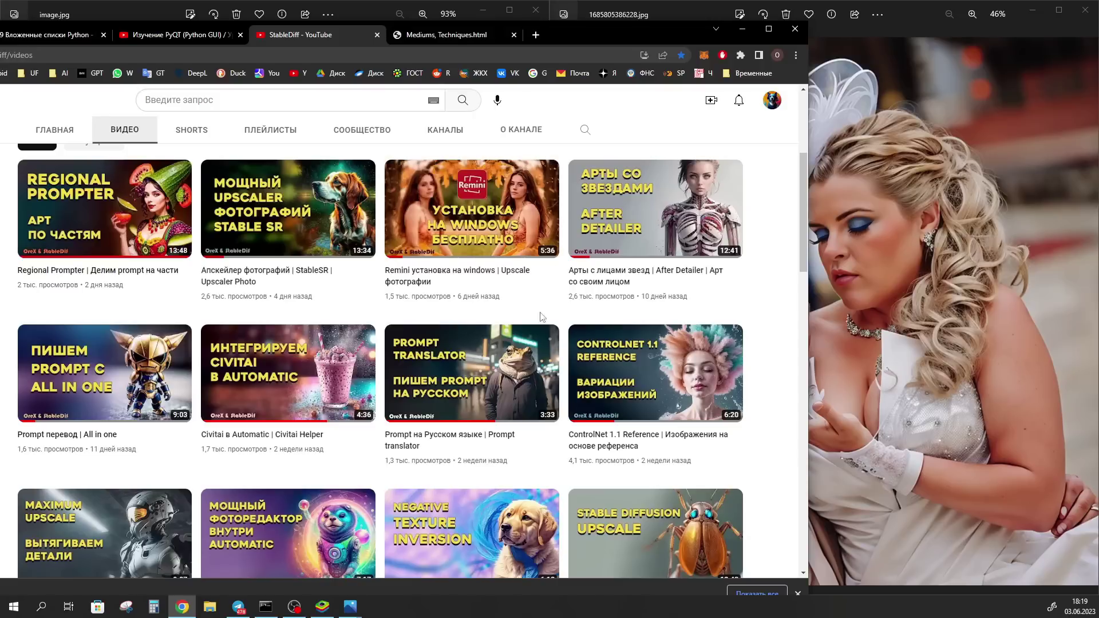